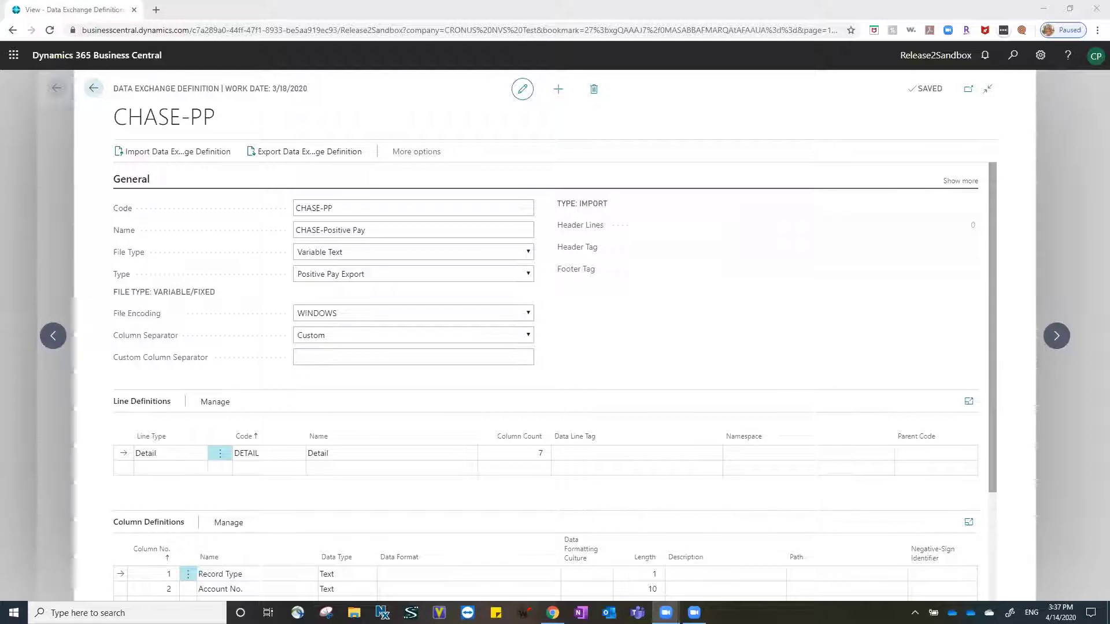
Step: Collapse the General FastTab and open the field mapping for the DETAIL line definition
click(151, 180)
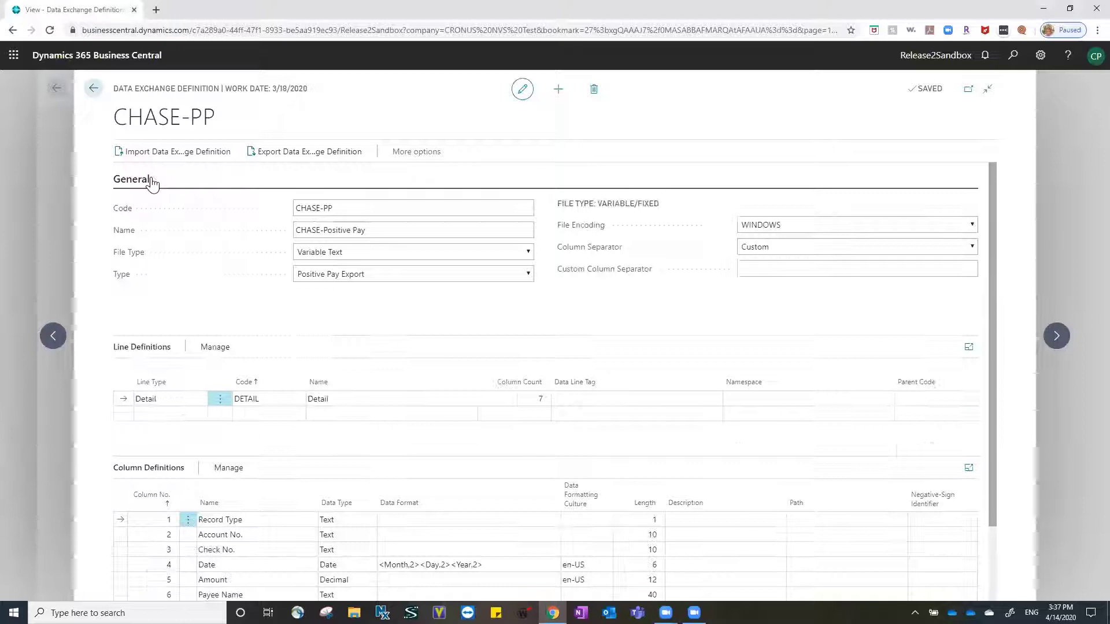
click(151, 181)
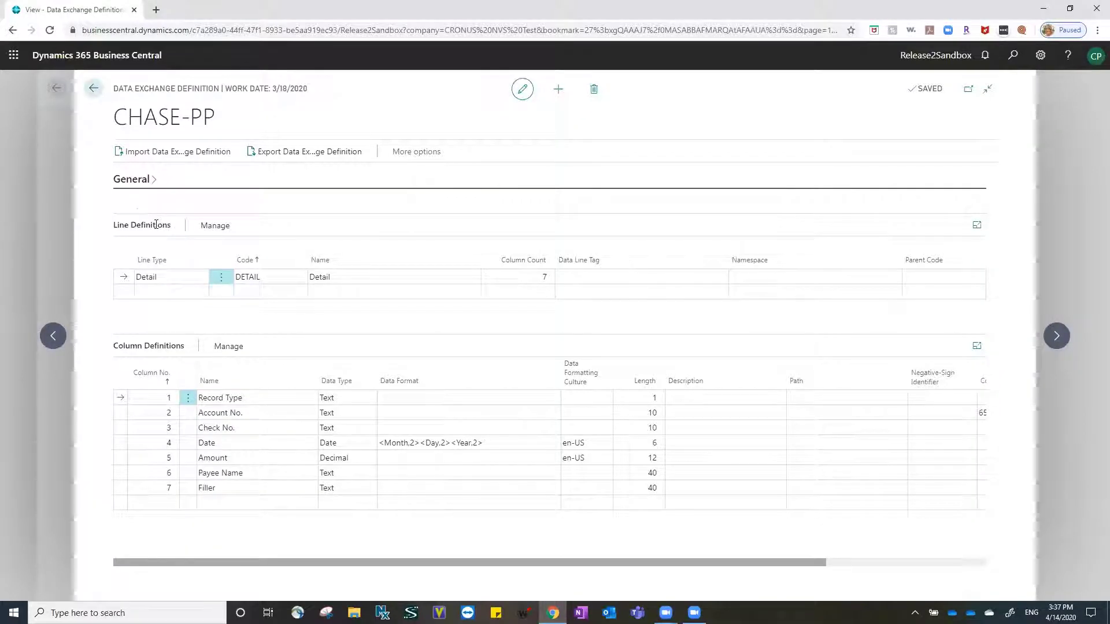
click(210, 231)
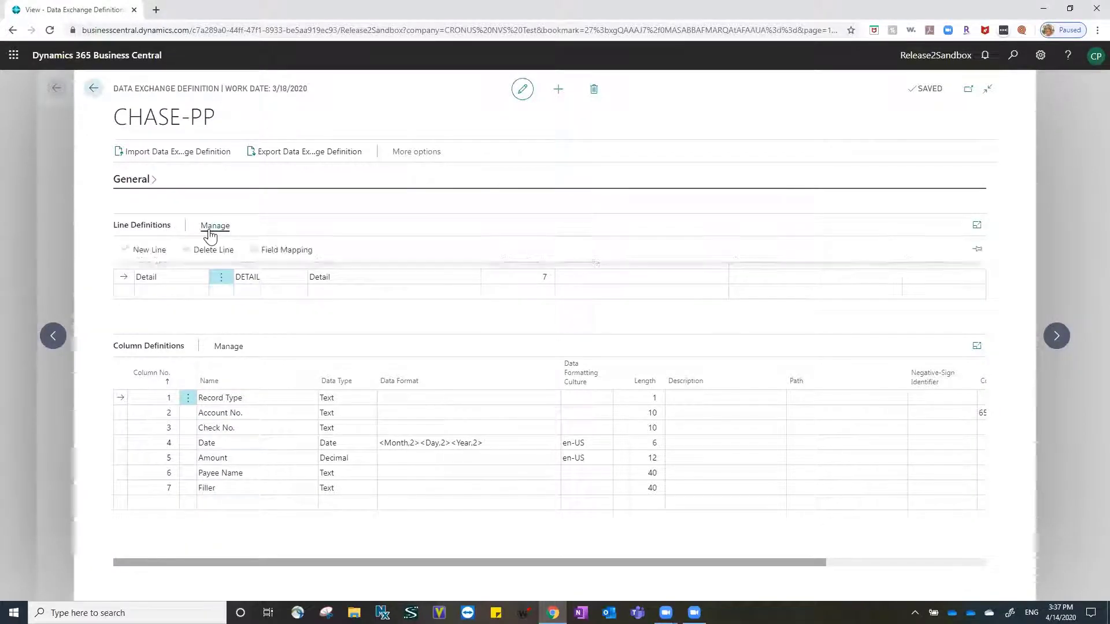
click(276, 252)
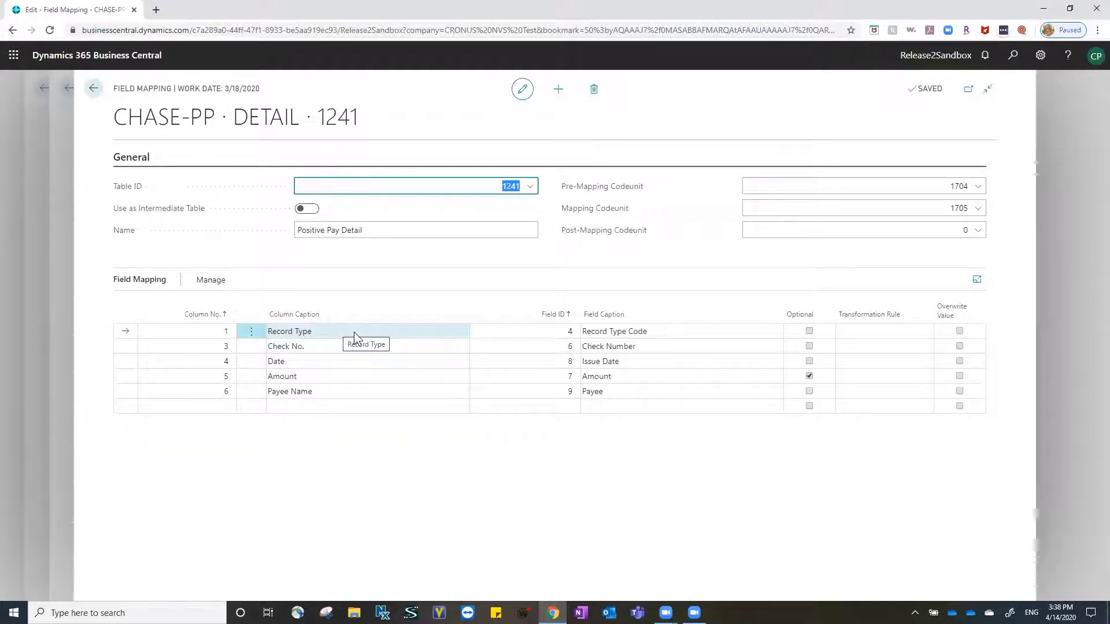
Step: Start a new Record Type transformation rule with code CHPAY and description 'Chase Payment'
click(918, 330)
click(924, 330)
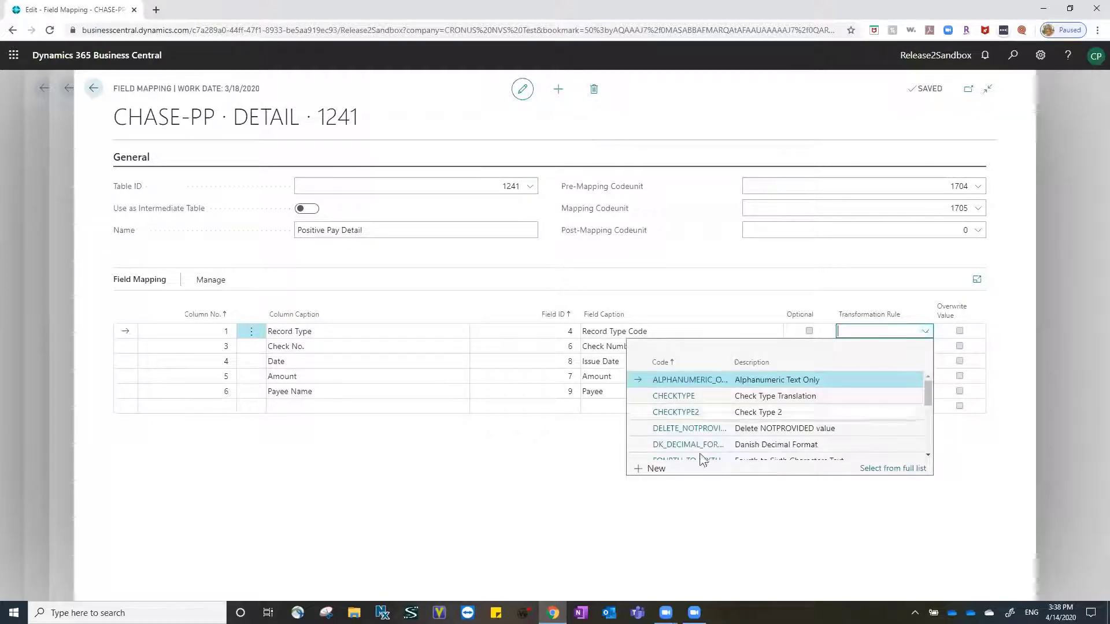
click(654, 470)
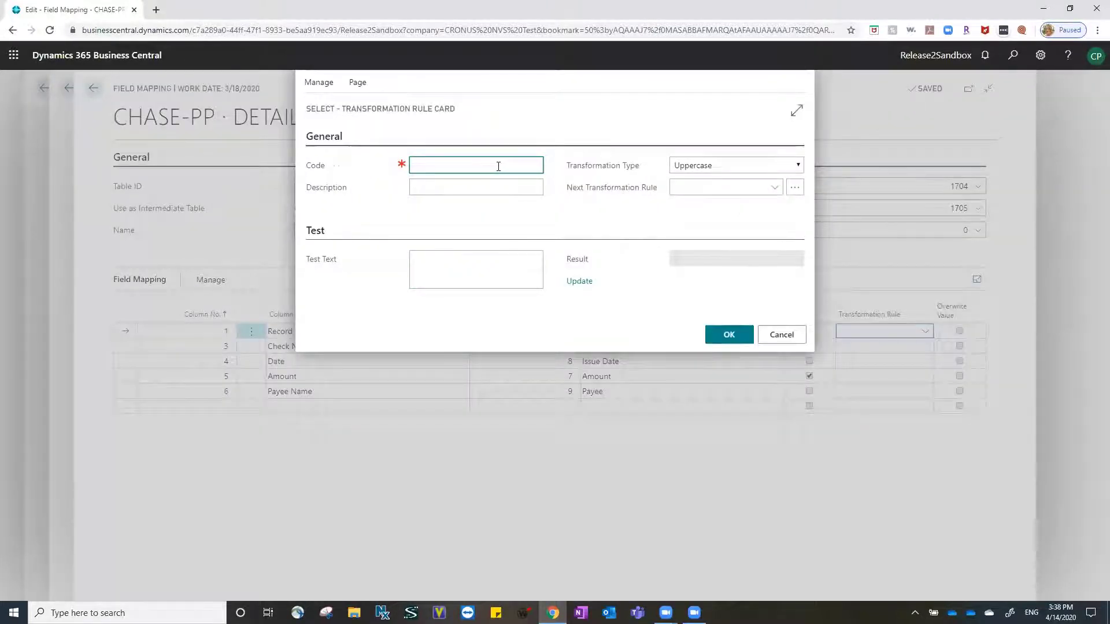
text(CHPAY)
click(480, 186)
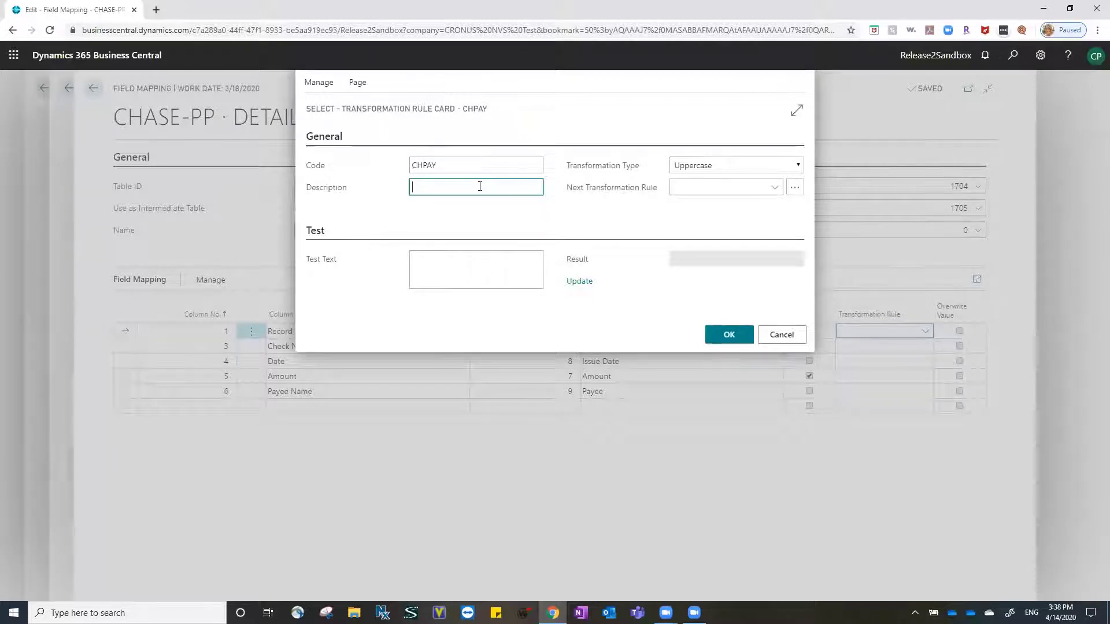
text(Chase )
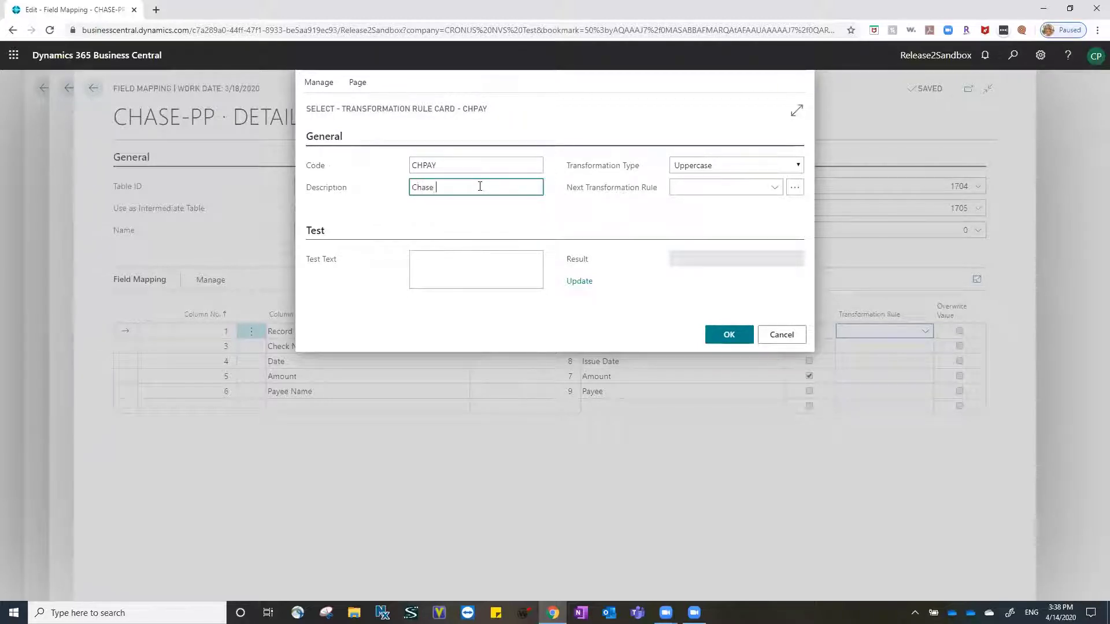
text(Payment)
Step: Make CHPAY a Replace rule that finds O, and apply it to Record Type
click(797, 166)
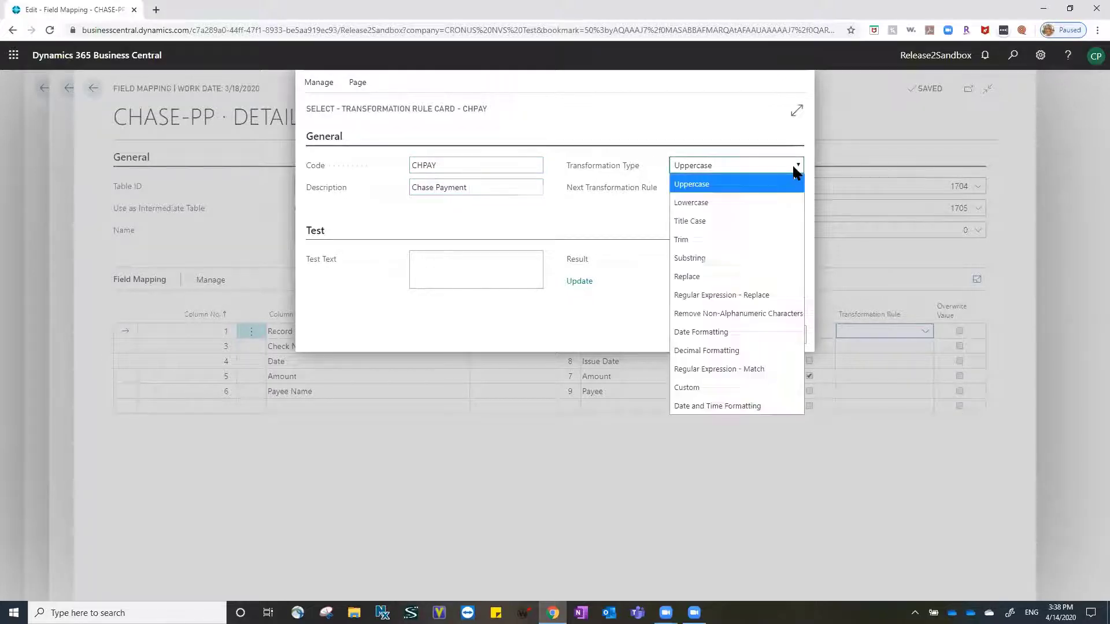
click(699, 277)
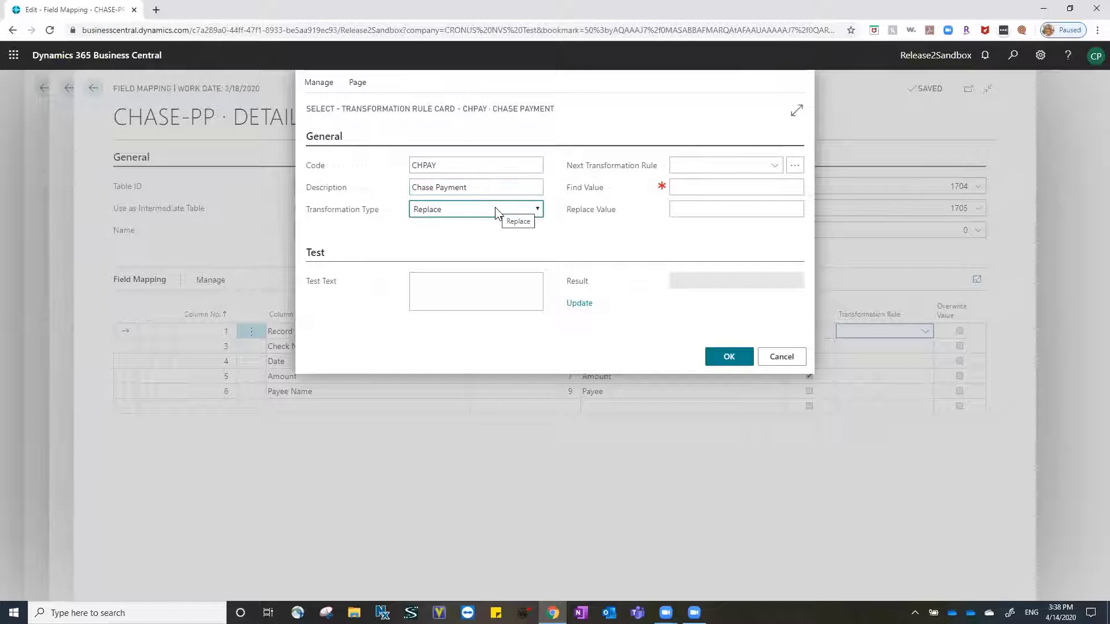
click(705, 191)
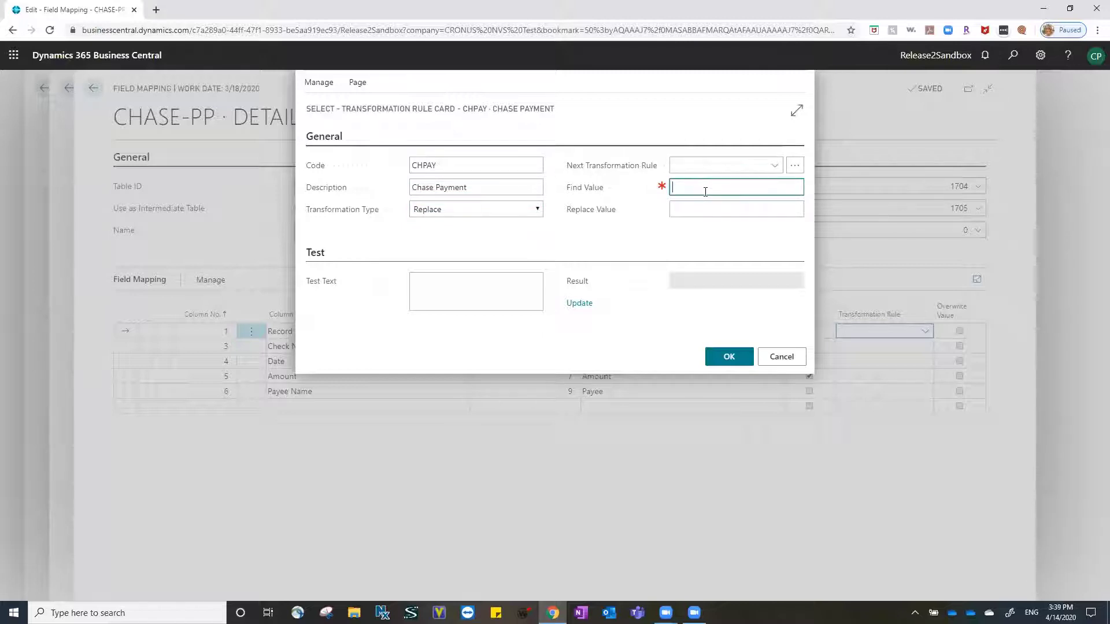
click(706, 209)
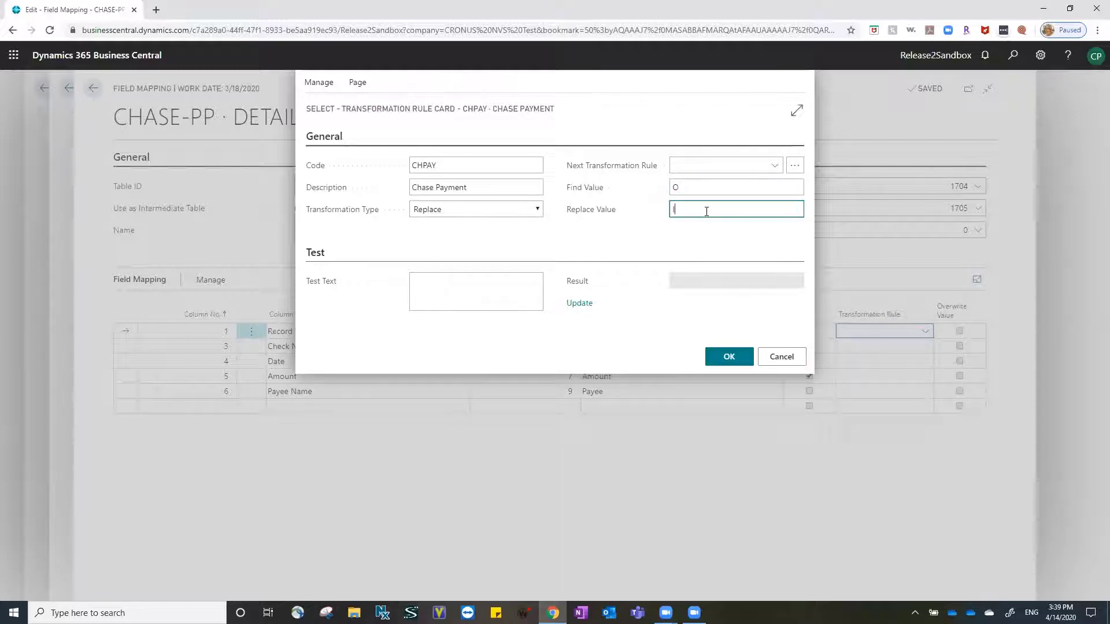
click(721, 358)
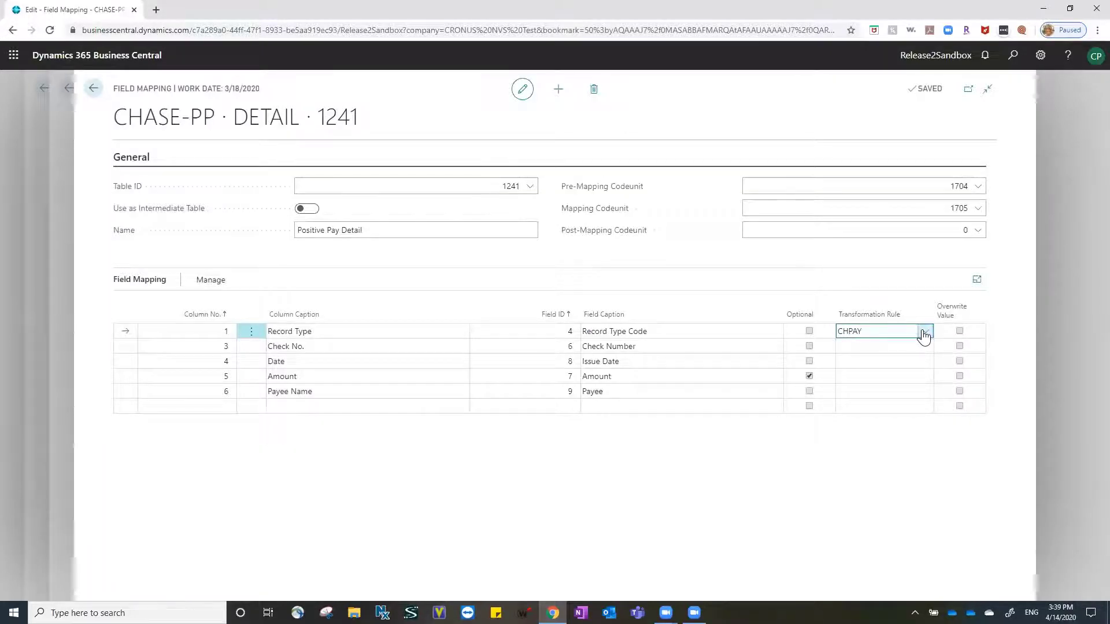
Step: Start a second transformation rule with code CHVOID and description 'Chase Void'
click(924, 332)
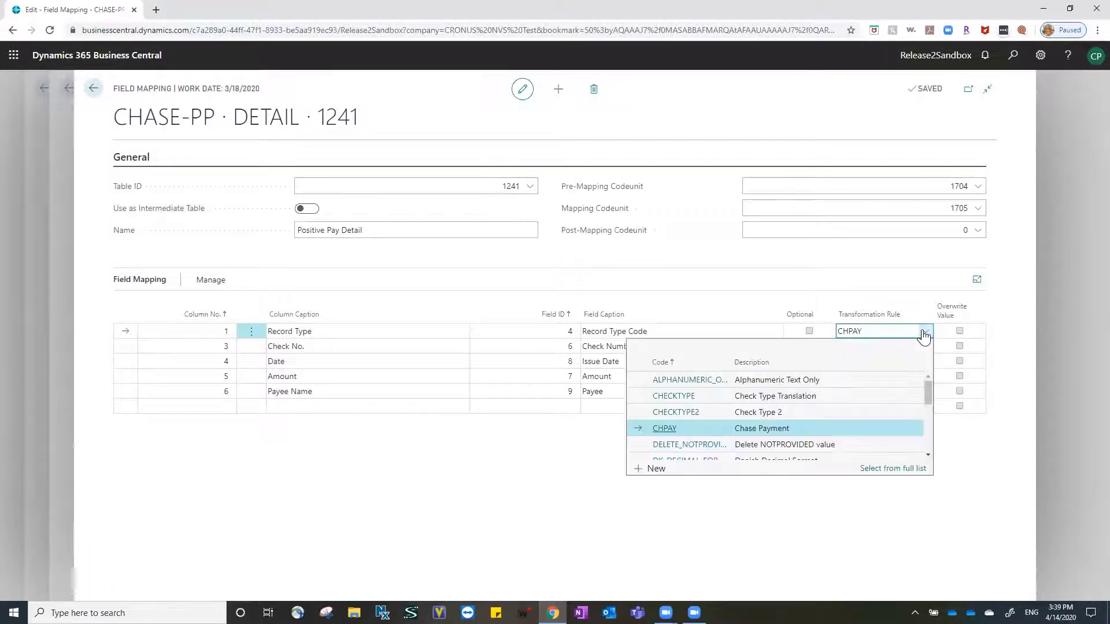
click(657, 470)
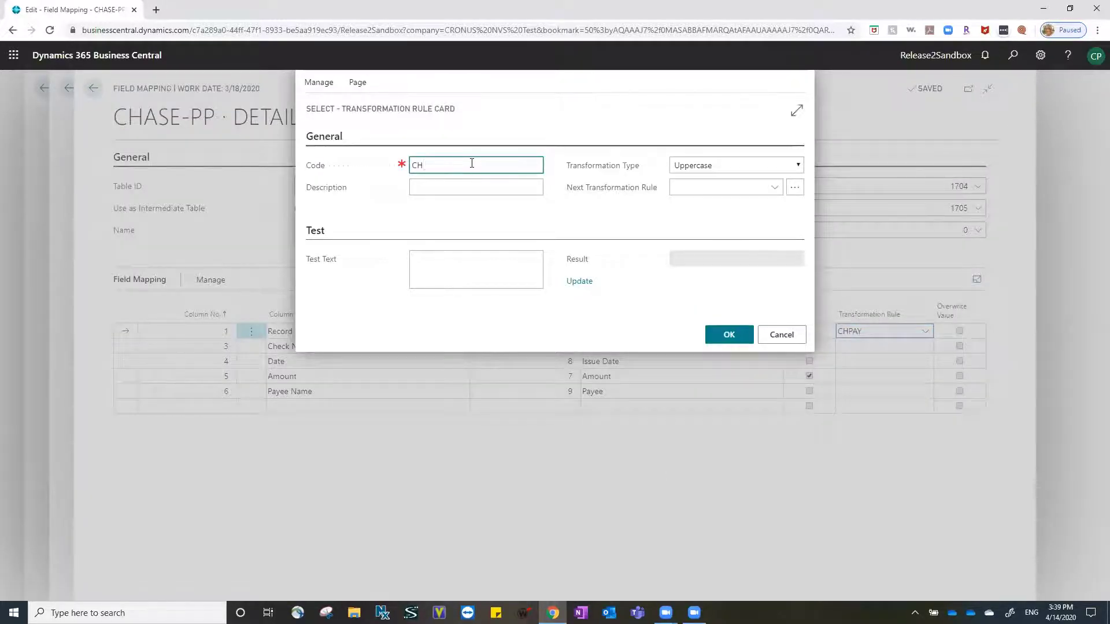
text(CHVOID)
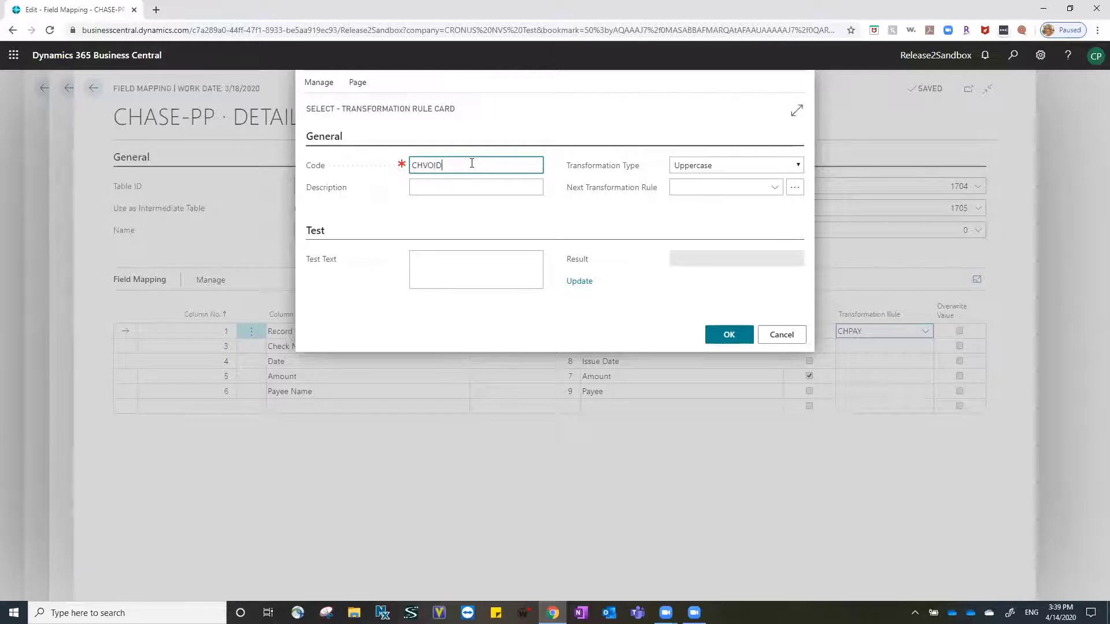
click(472, 189)
text(Chase V)
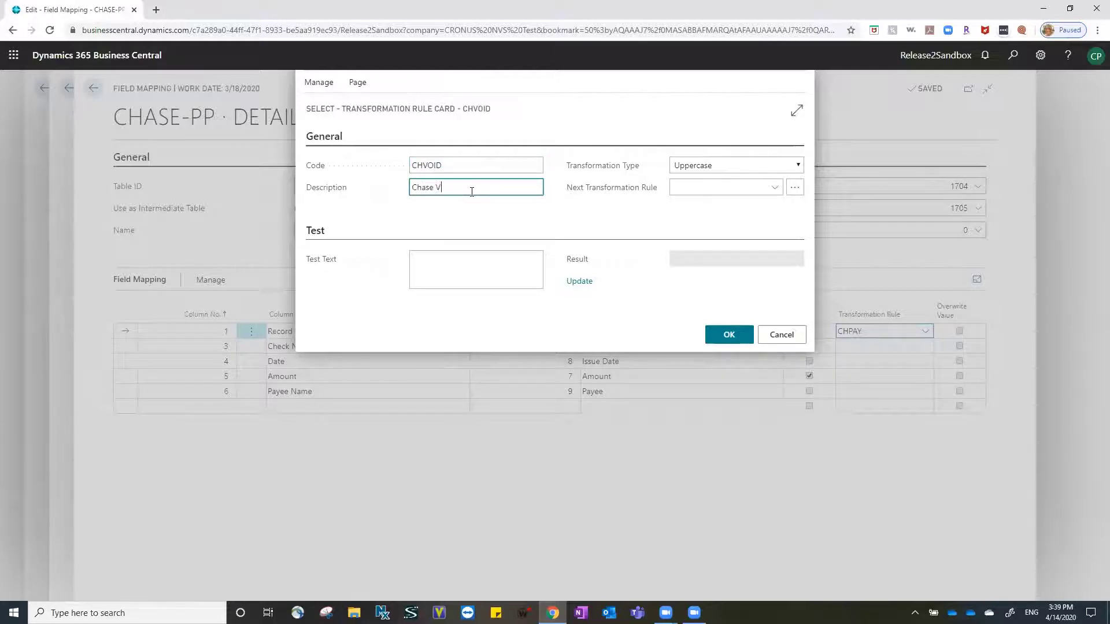
text(oid)
Step: Make CHVOID a Replace rule turning V into C and assign it to Record Type
click(793, 166)
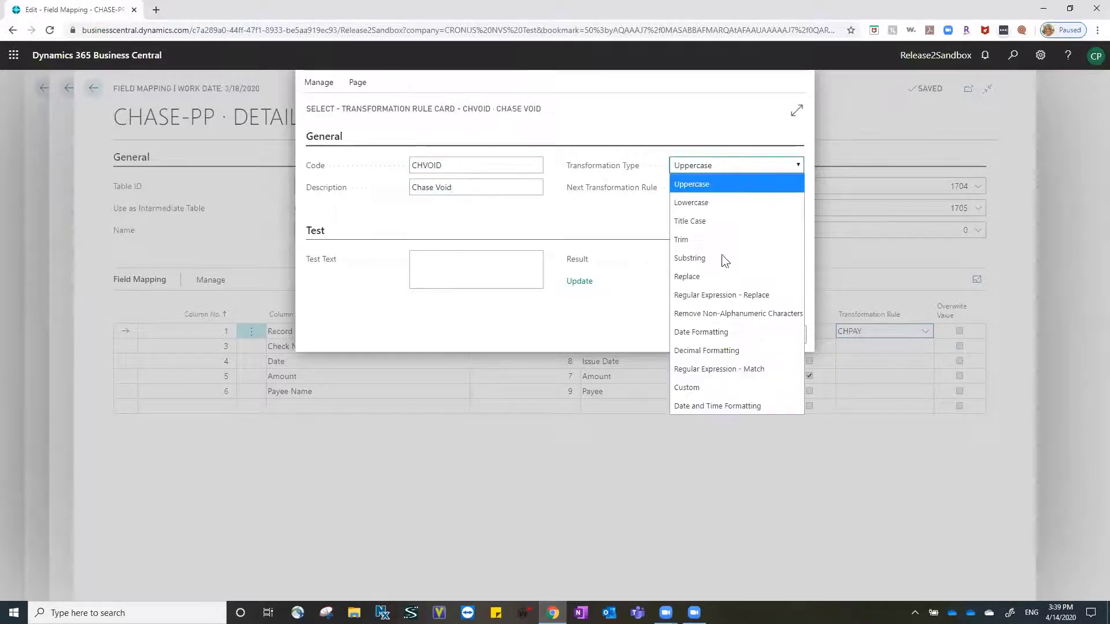
click(694, 277)
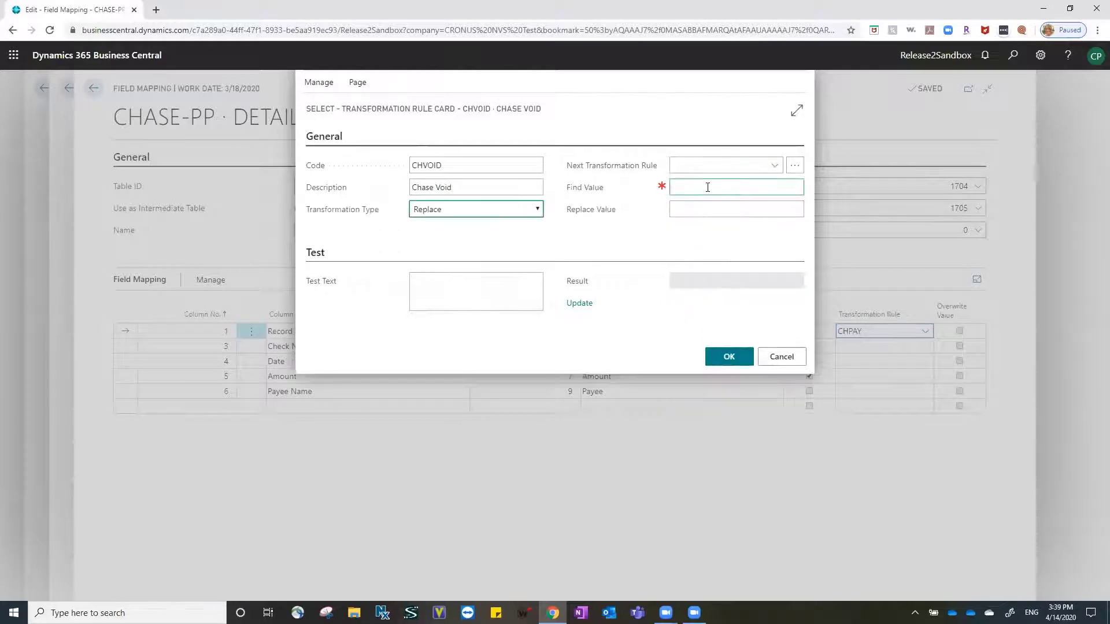
click(708, 187)
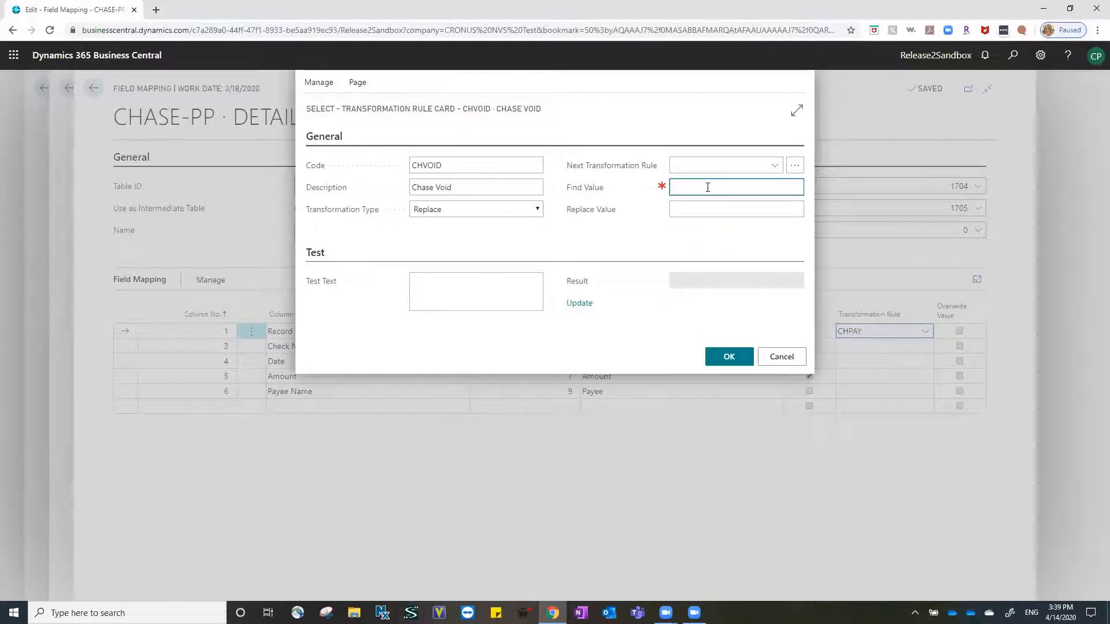
click(708, 205)
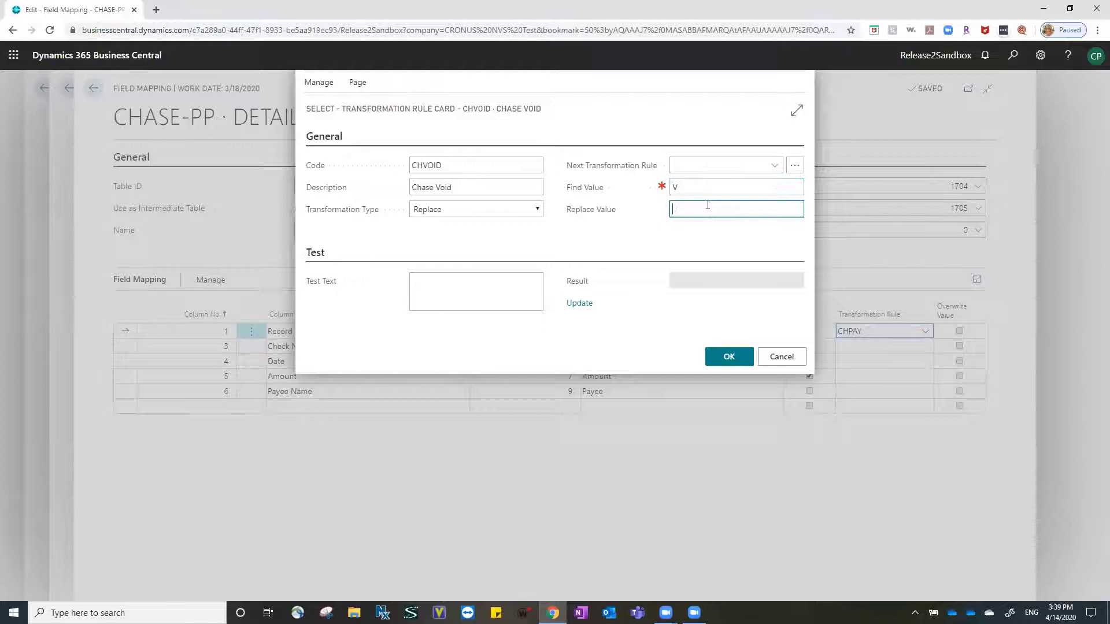
text(C)
click(720, 356)
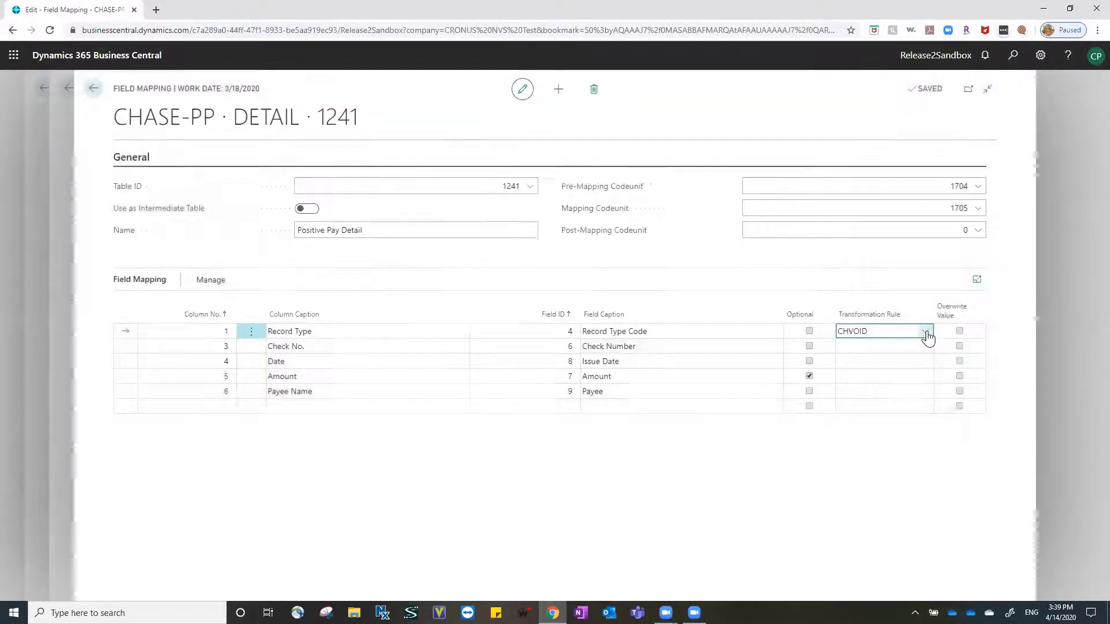
Step: Edit CHVOID from the full rule list so its next transformation rule is CHPAY
click(925, 332)
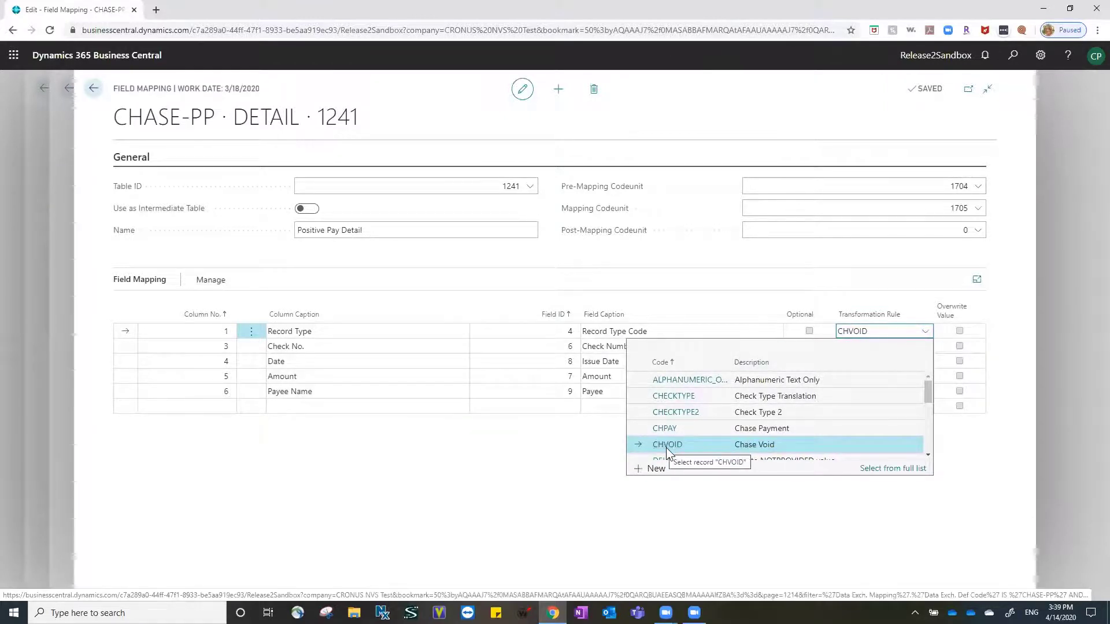
click(887, 469)
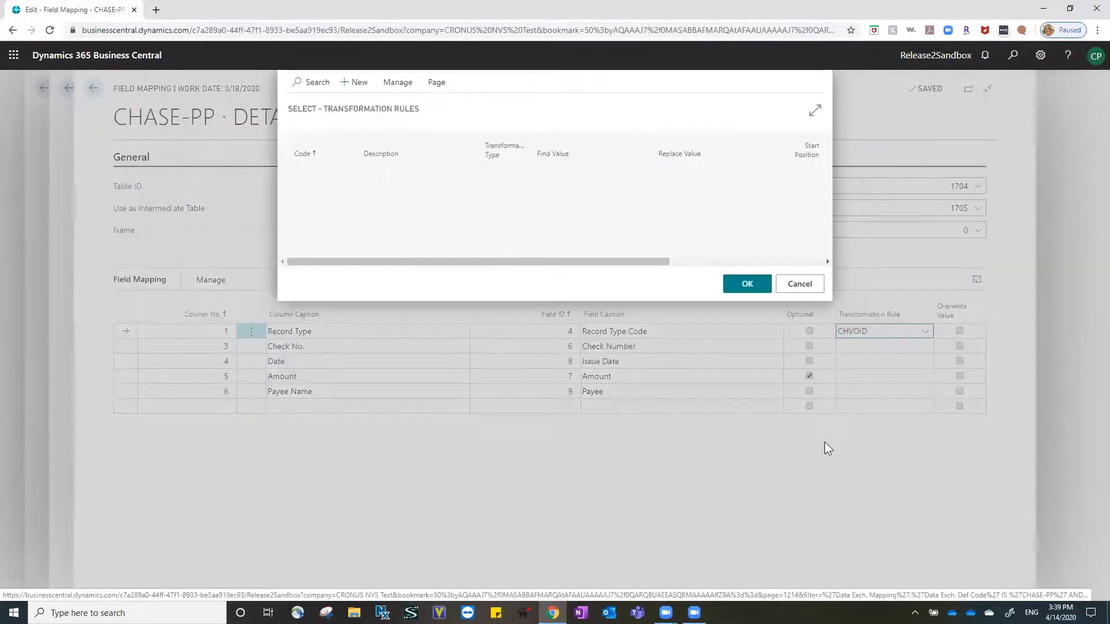
click(352, 235)
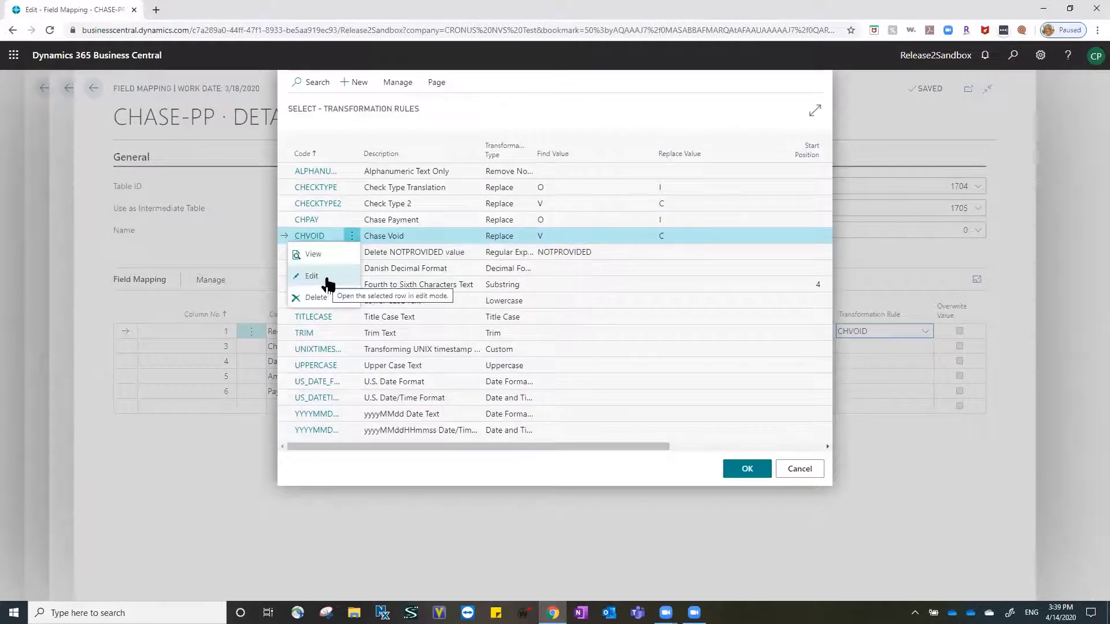
click(315, 269)
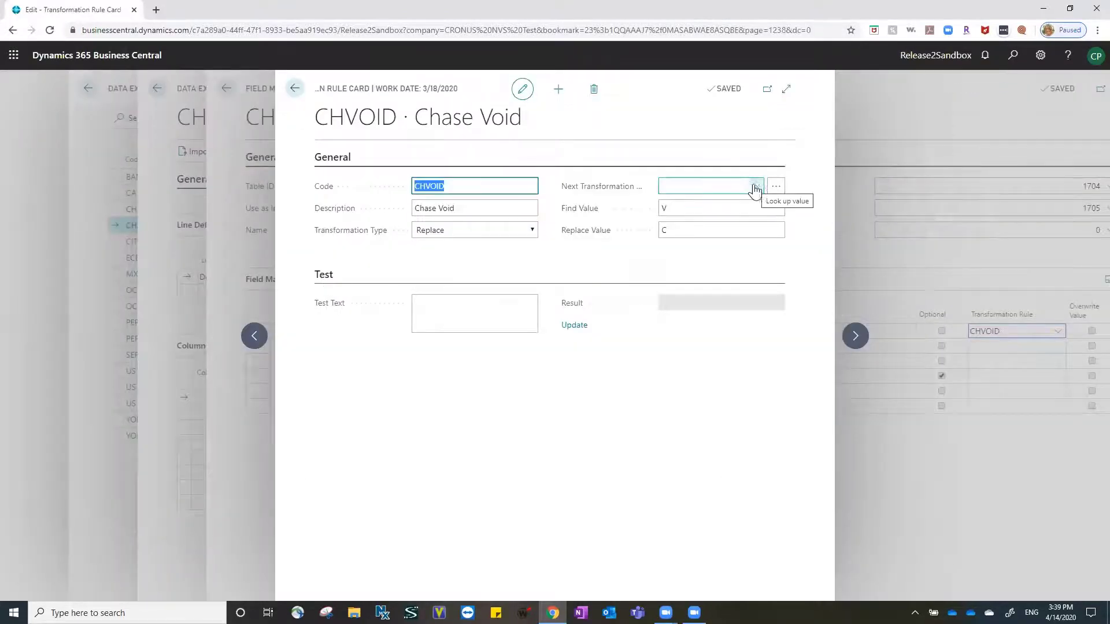
click(754, 190)
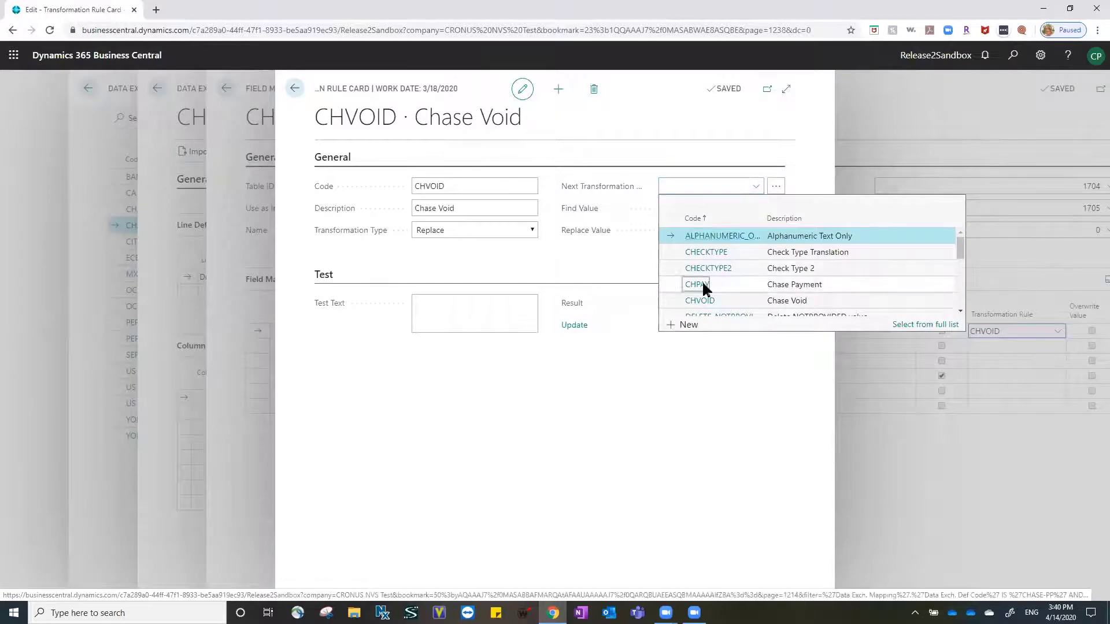
click(703, 283)
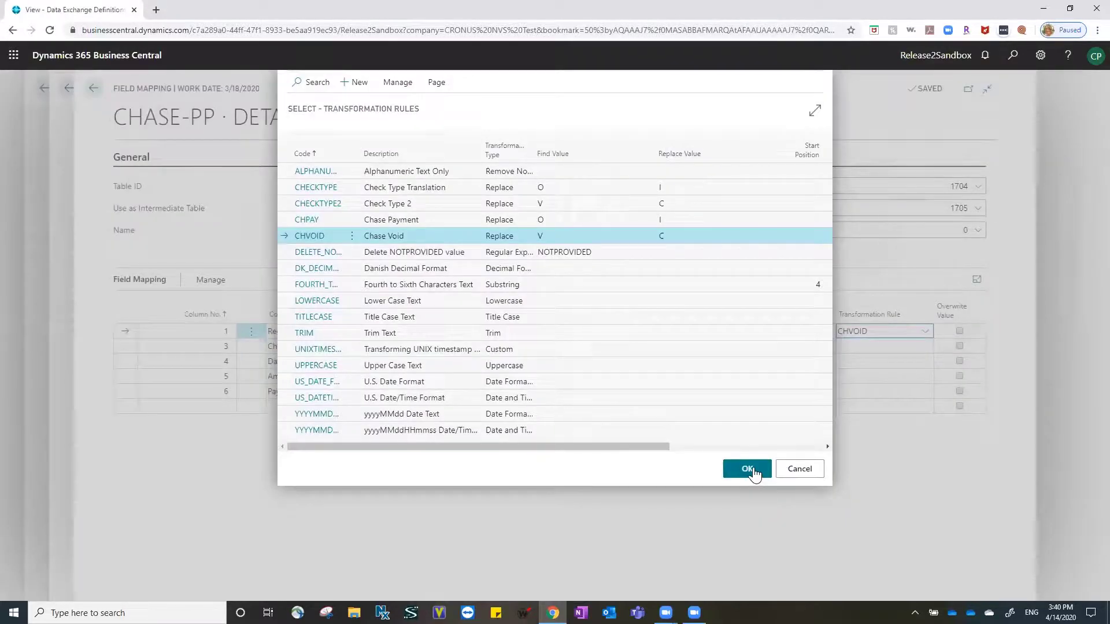
click(751, 469)
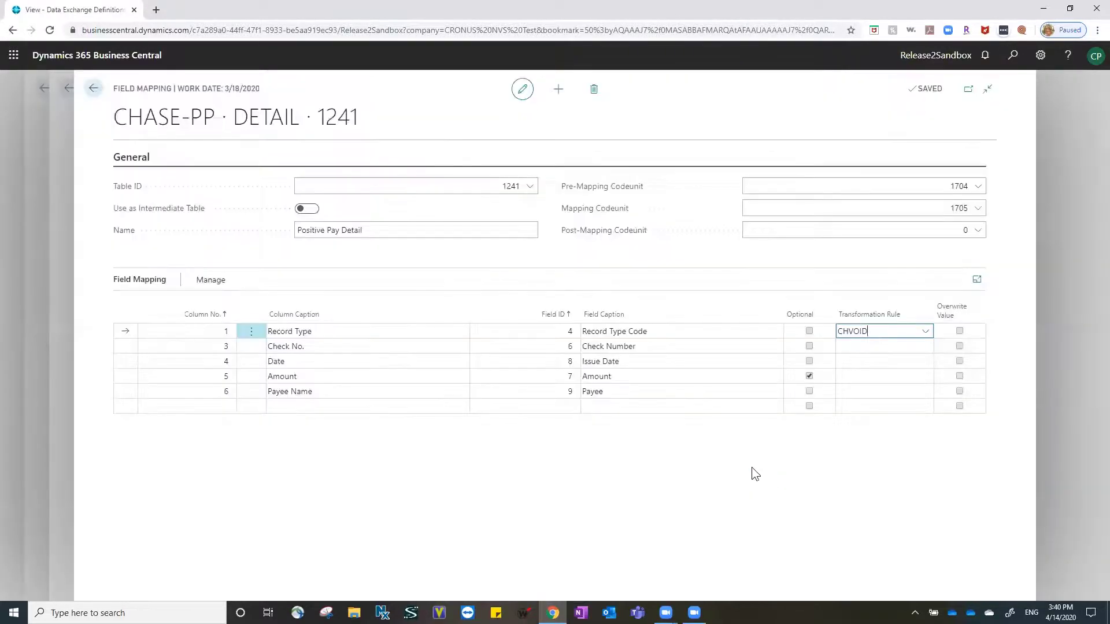
click(925, 332)
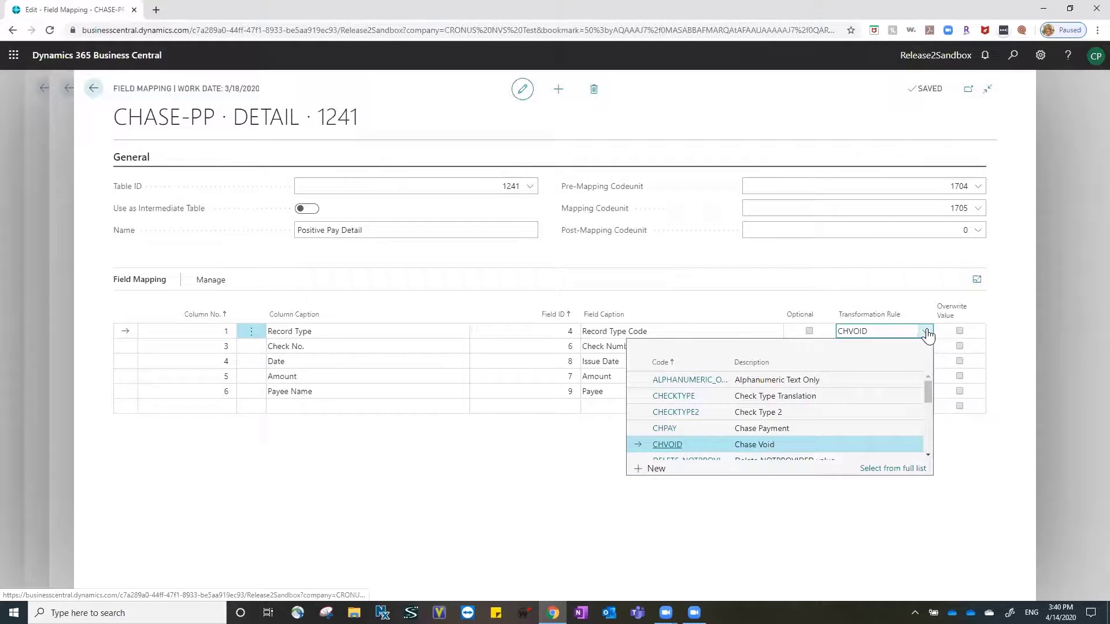
click(888, 470)
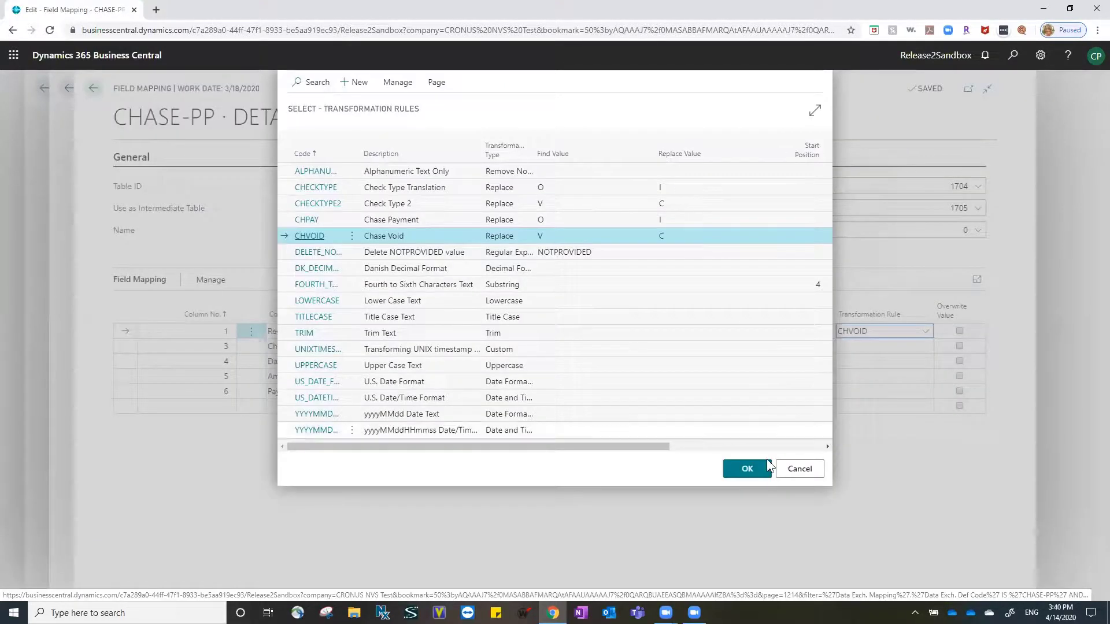
click(348, 235)
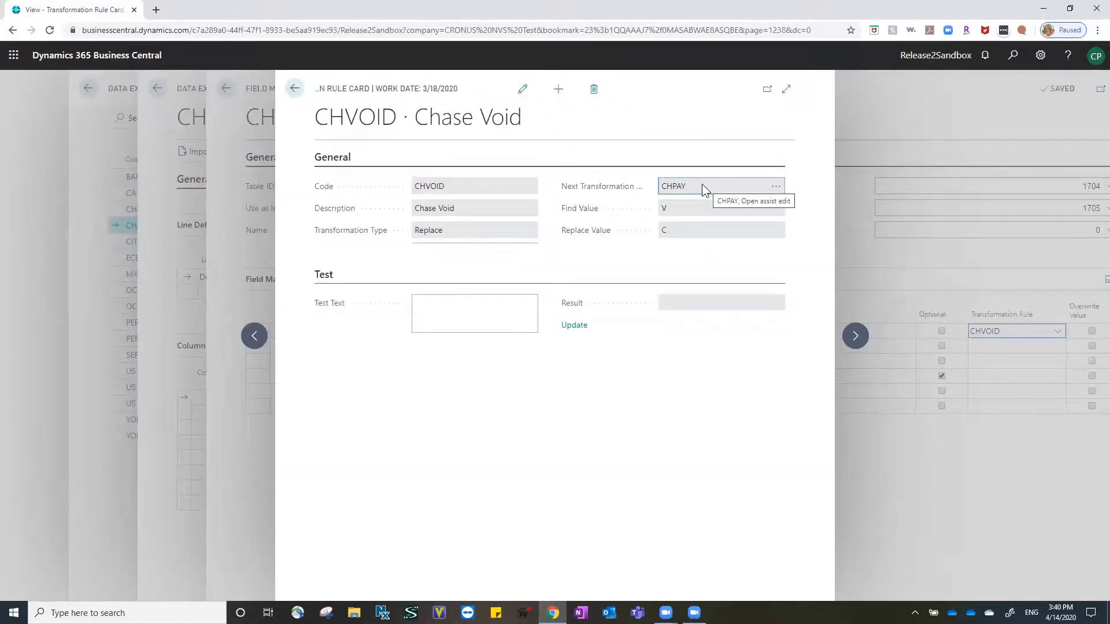
key(Escape)
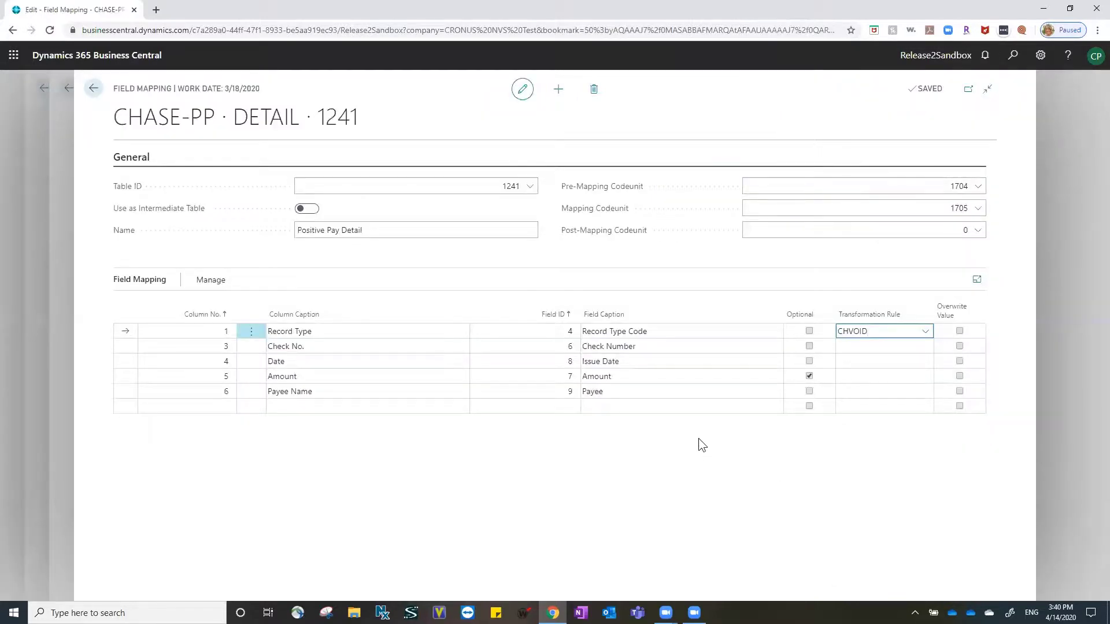